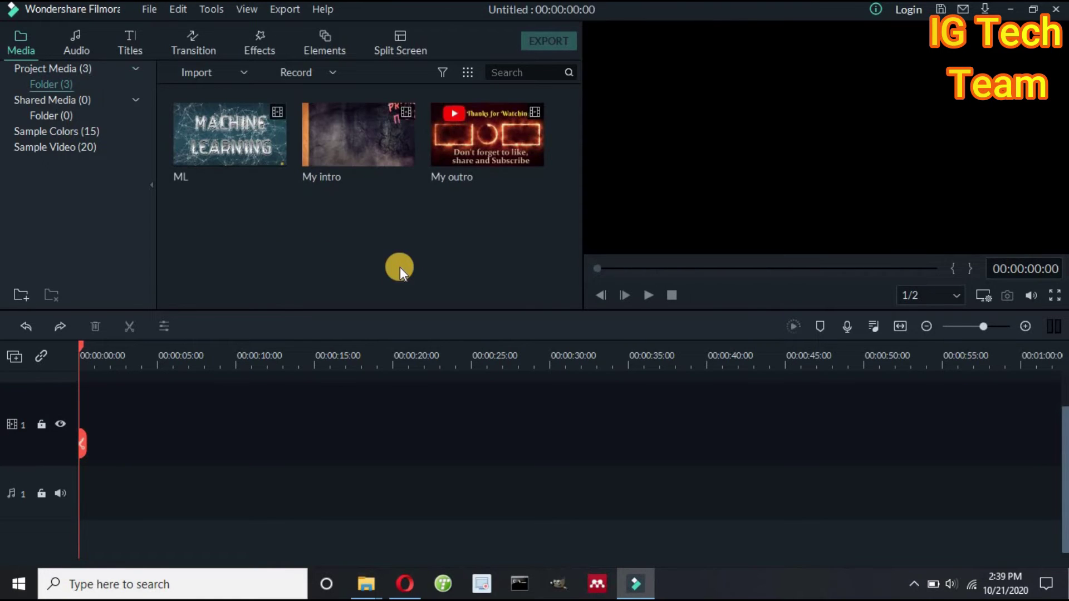
Add the My intro, ML and My outro clips to the timeline in that order.
mouse_move(362, 152)
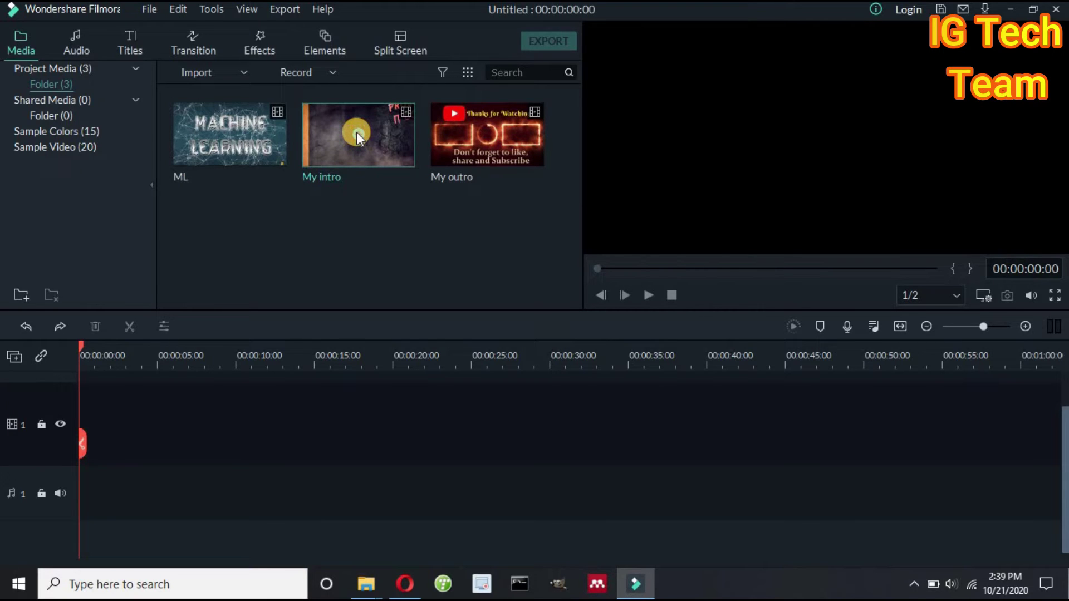
left_click(356, 132)
key("Return")
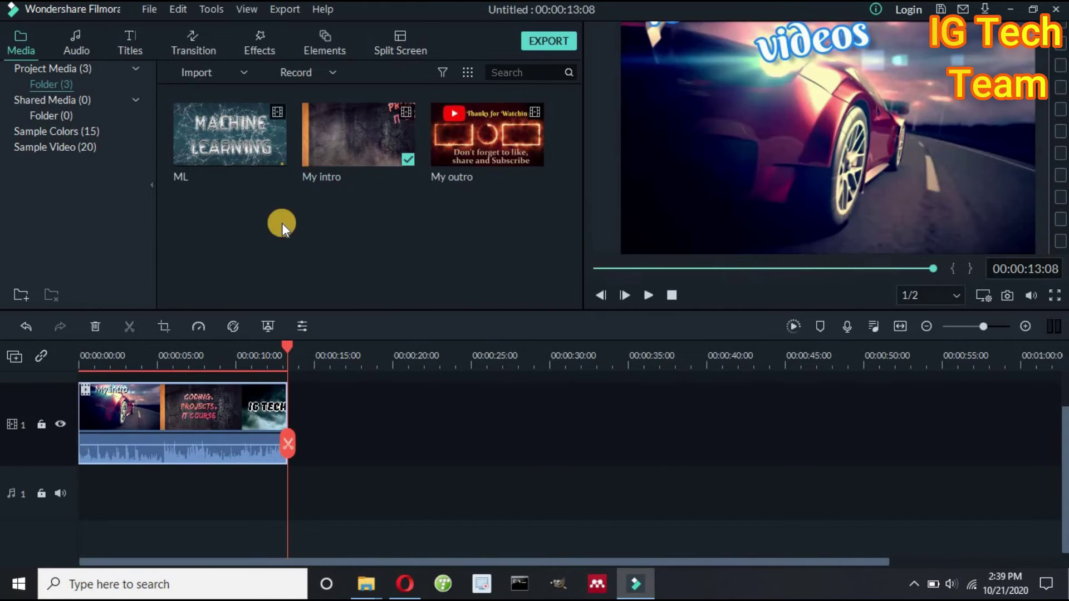
left_click(225, 131)
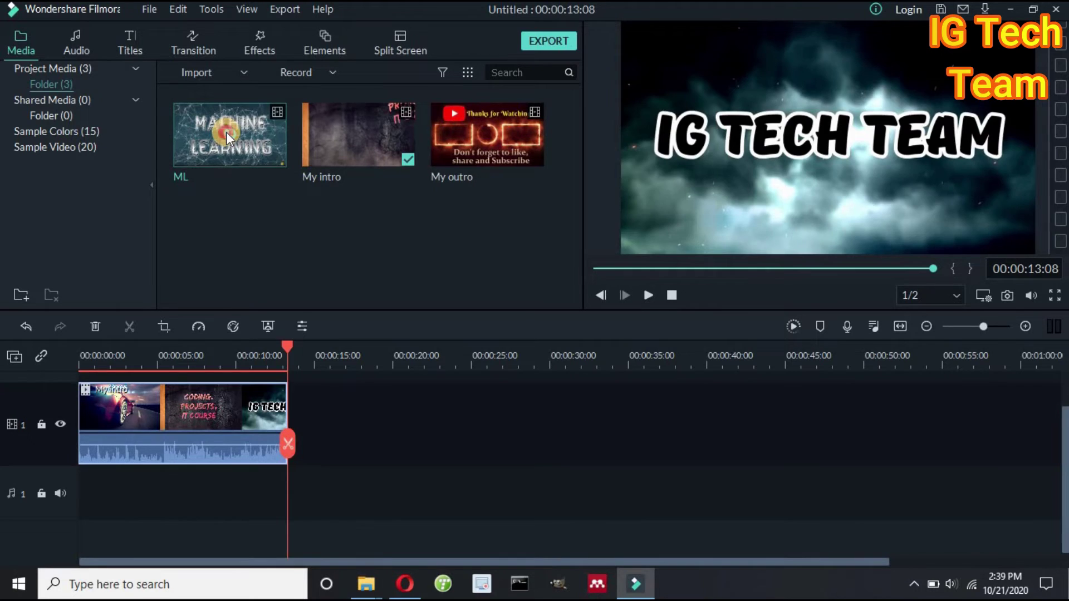
left_click(488, 134)
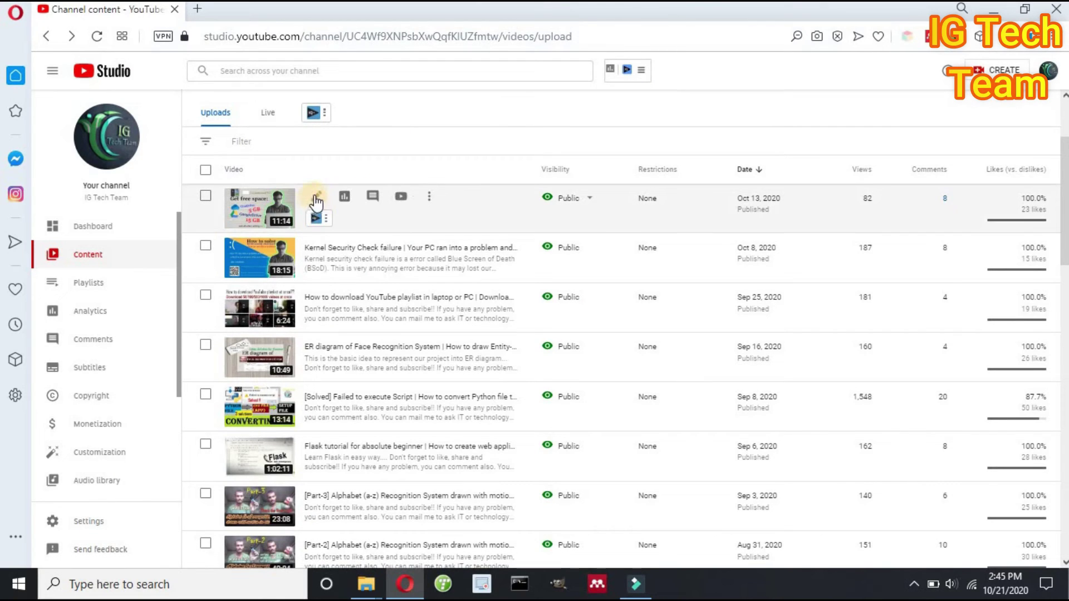
In YouTube Studio, open the end screen editor for the most recent upload, dated Oct 13, 2020.
left_click(316, 200)
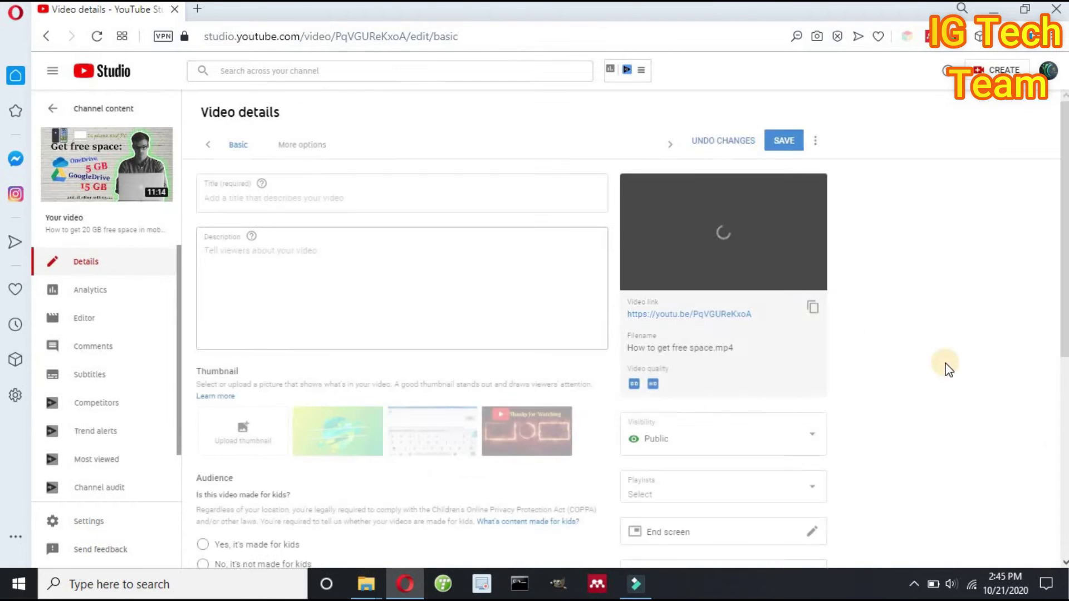
scroll(890, 428, "down", 4)
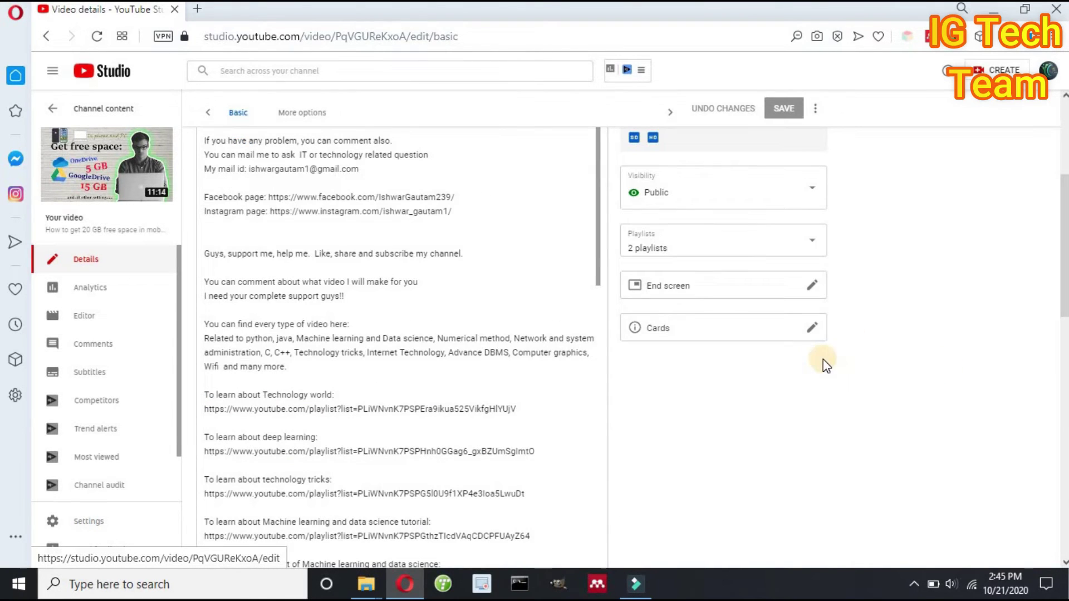
left_click(812, 286)
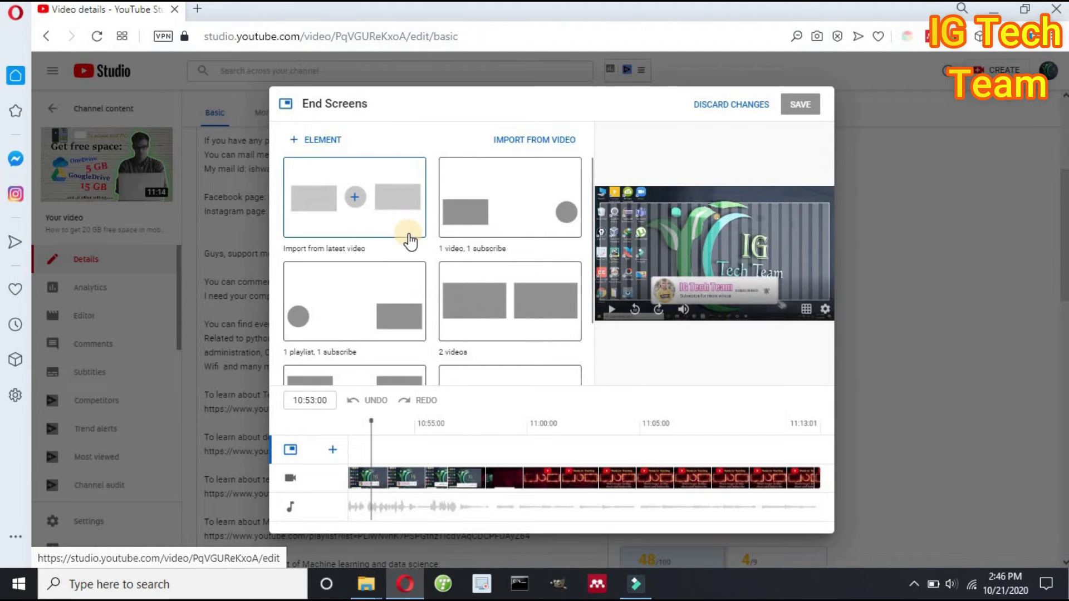
Apply the end screen template with 1 video, 1 playlist and 1 subscribe element.
scroll(389, 245, "down", 1)
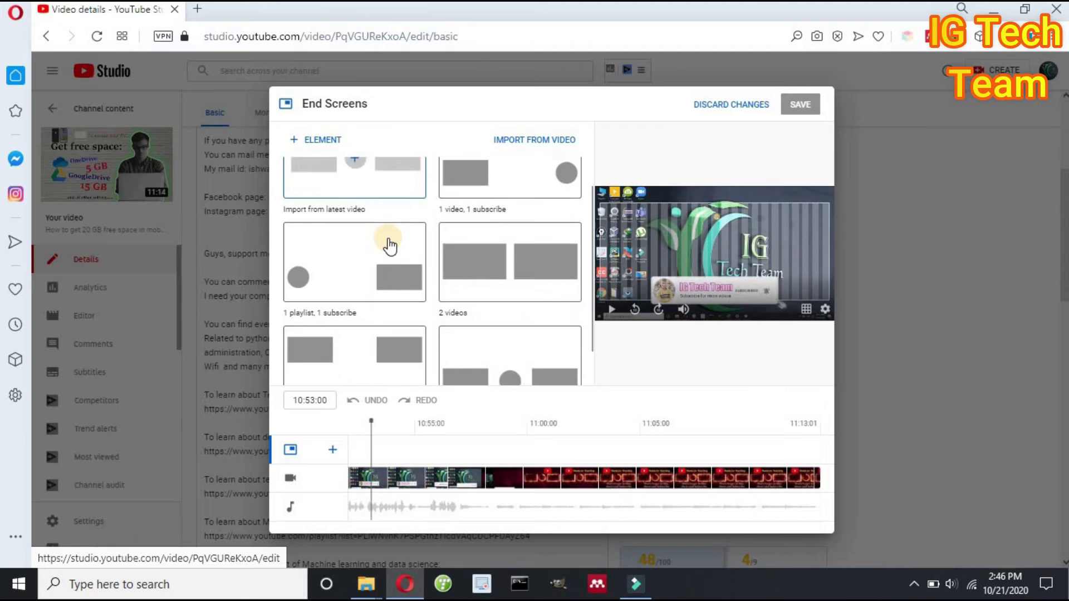
scroll(390, 245, "up", 1)
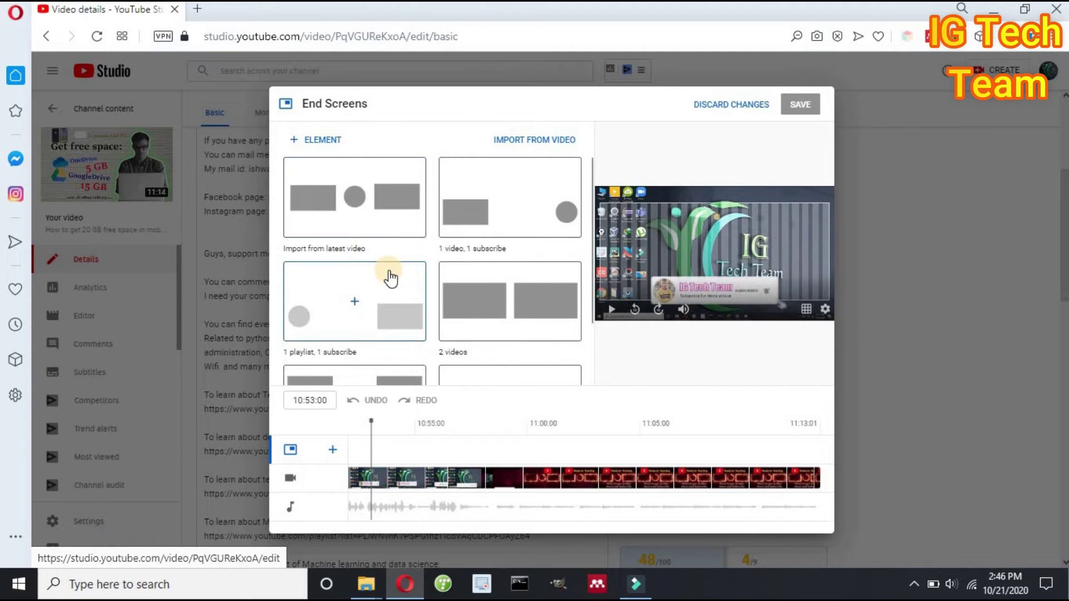
scroll(390, 276, "down", 2)
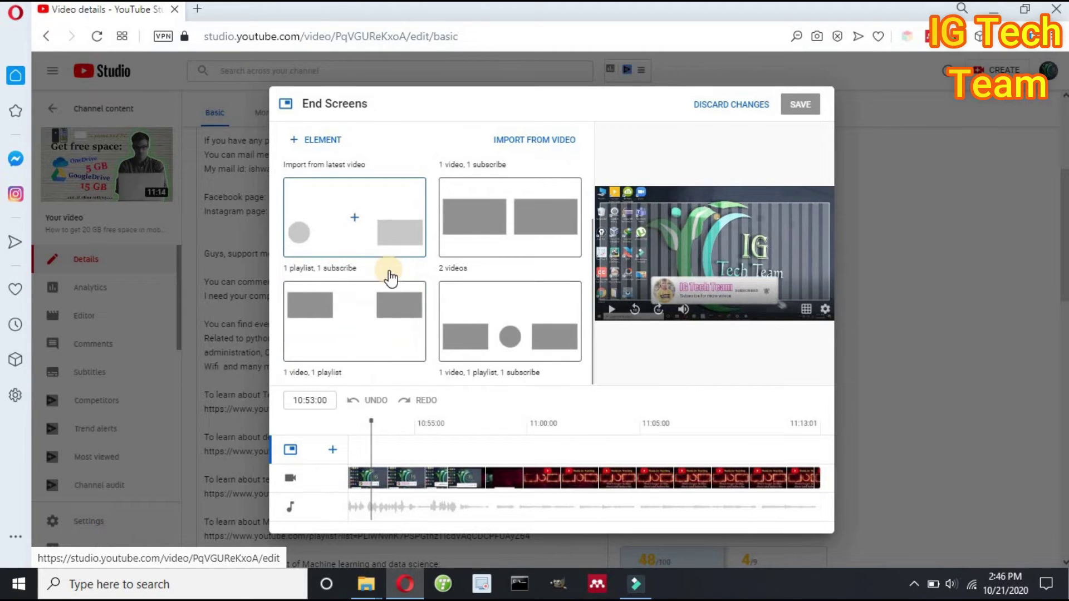
left_click(510, 321)
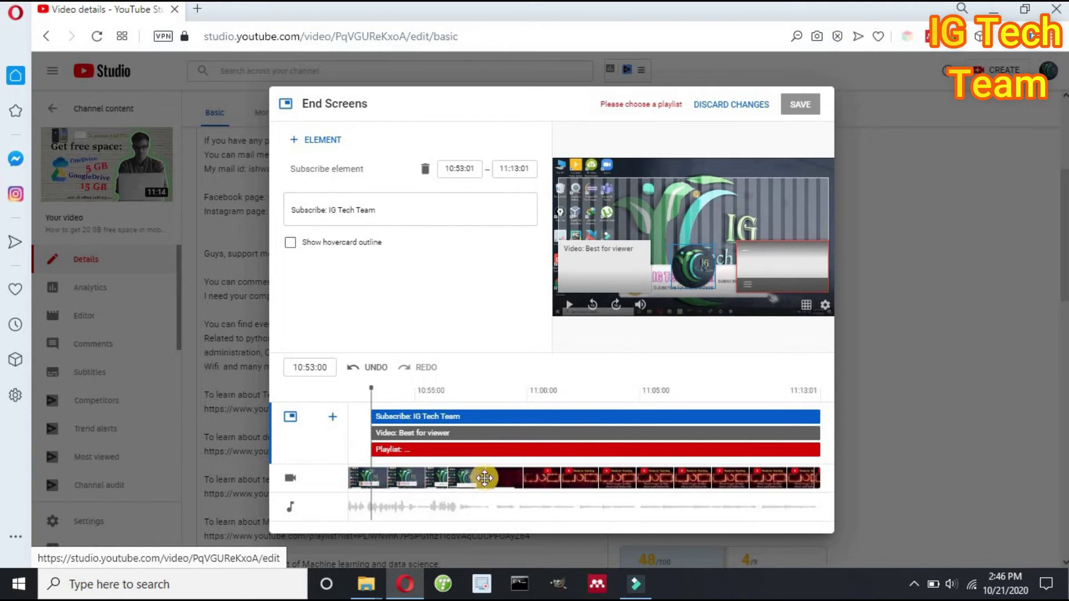
Assign the Technology world playlist to the end screen's playlist element.
left_click(409, 433)
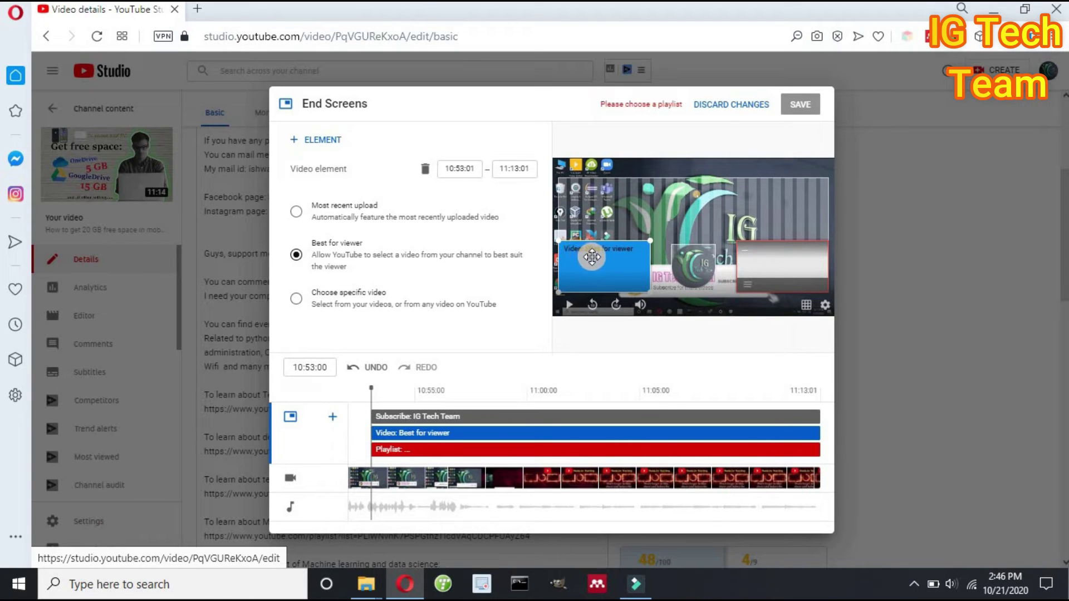
left_click(774, 265)
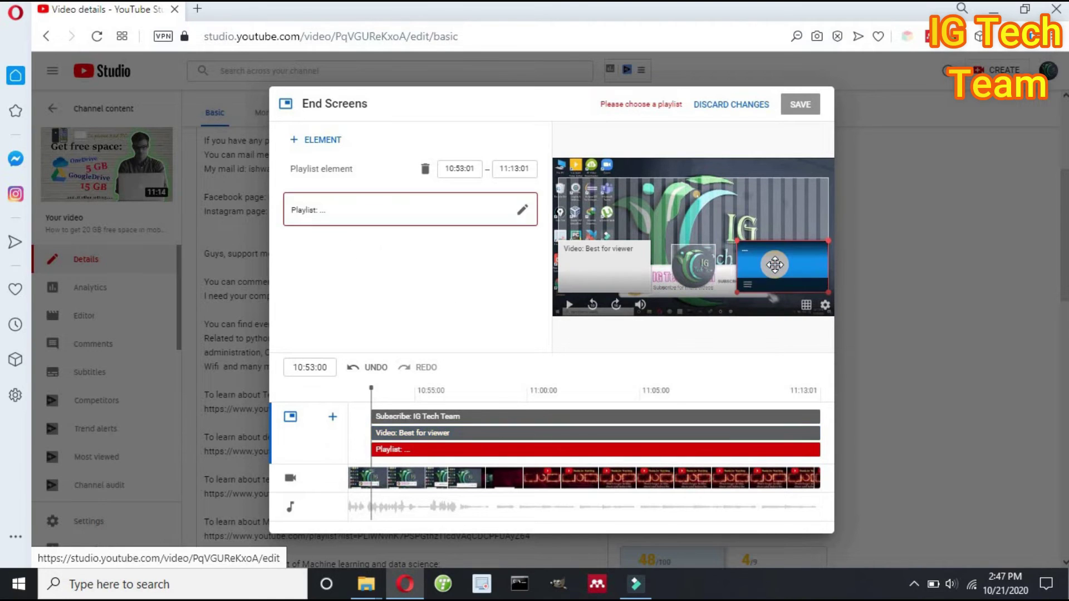
left_click(522, 211)
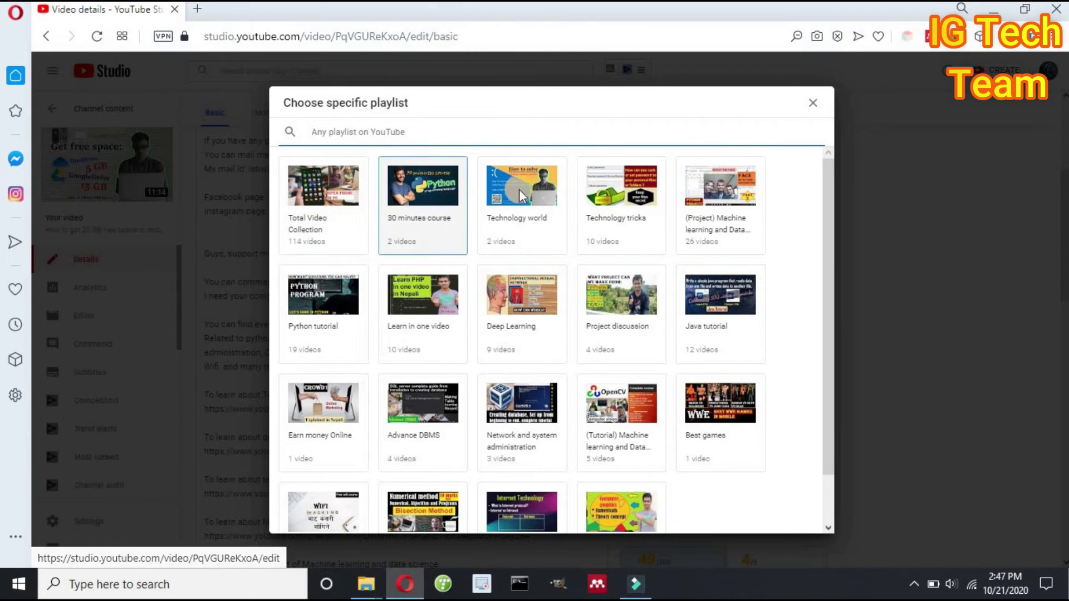
left_click(538, 200)
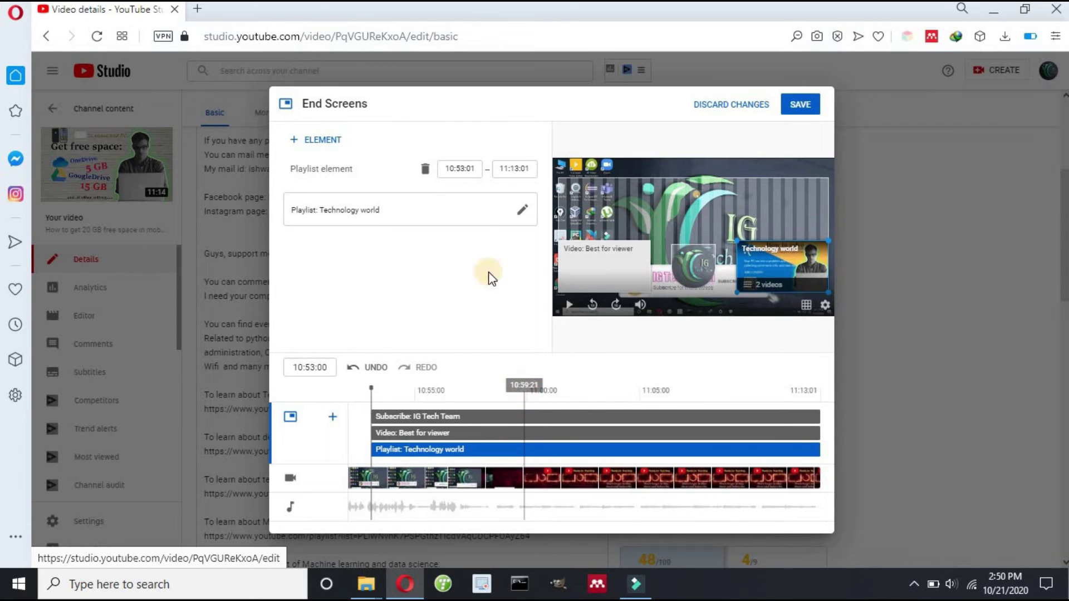
Set the playlist element's start time to 10:58:01.
left_click(460, 167)
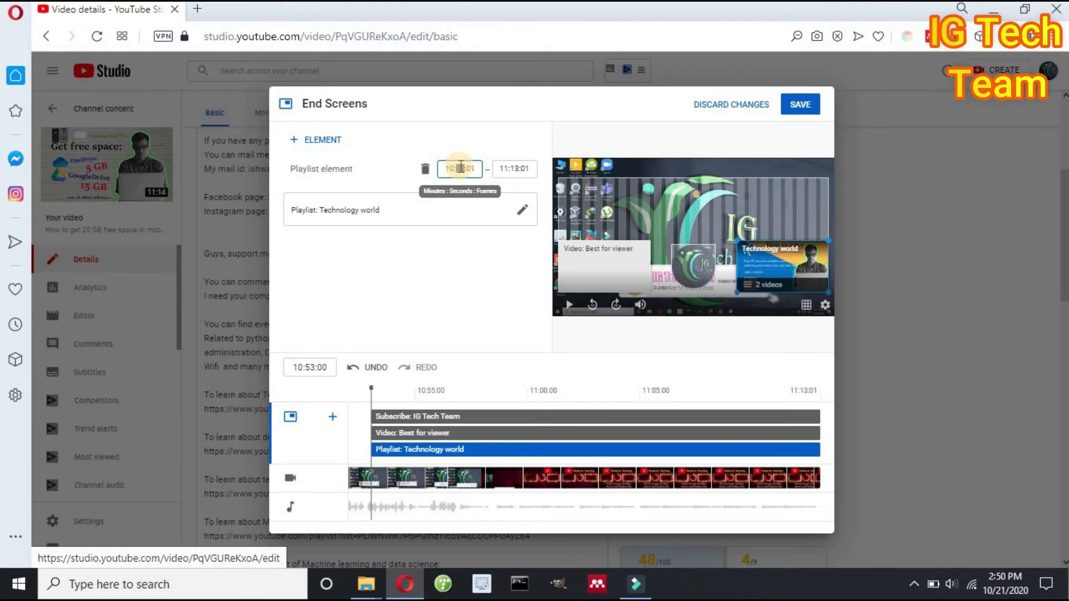
type("8")
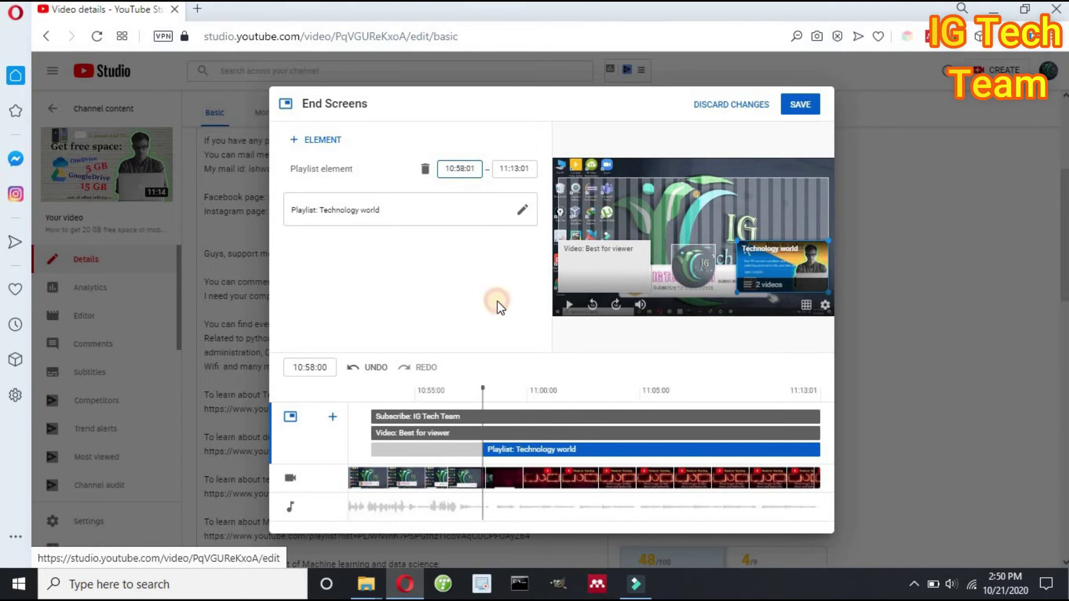
key("Return")
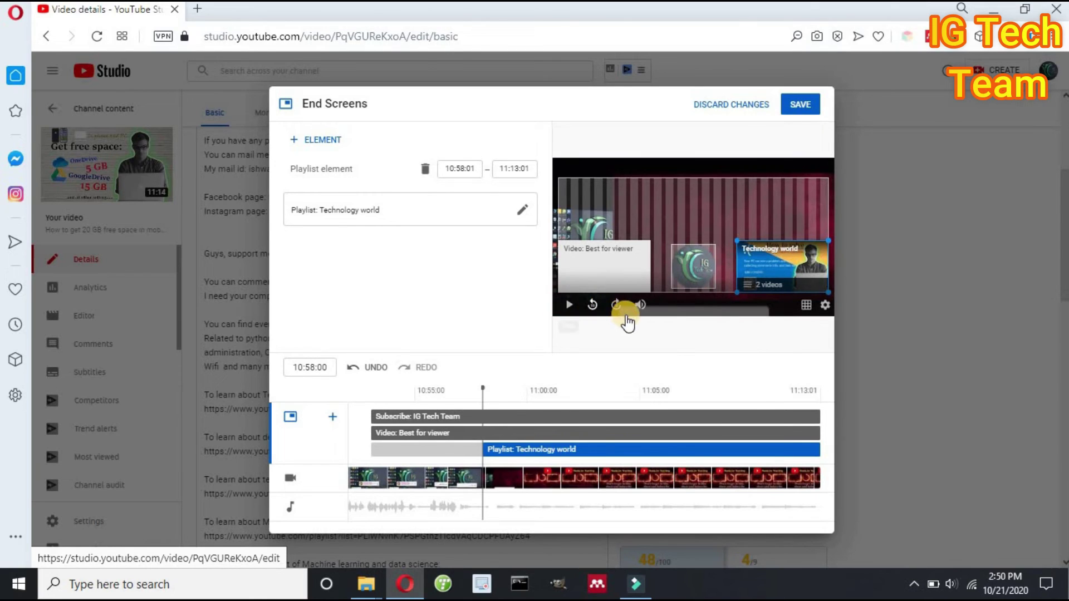
Preview the outro and move the playlist, subscribe and video elements up to match the outro's frames.
left_click(569, 304)
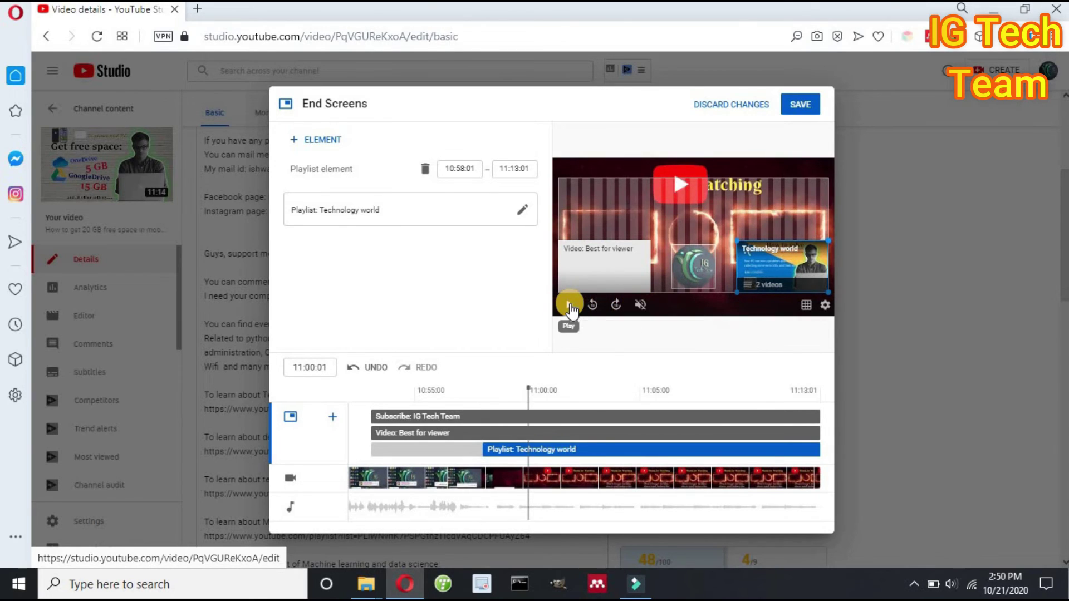
left_click_drag(782, 251, 775, 219)
left_click_drag(692, 266, 692, 234)
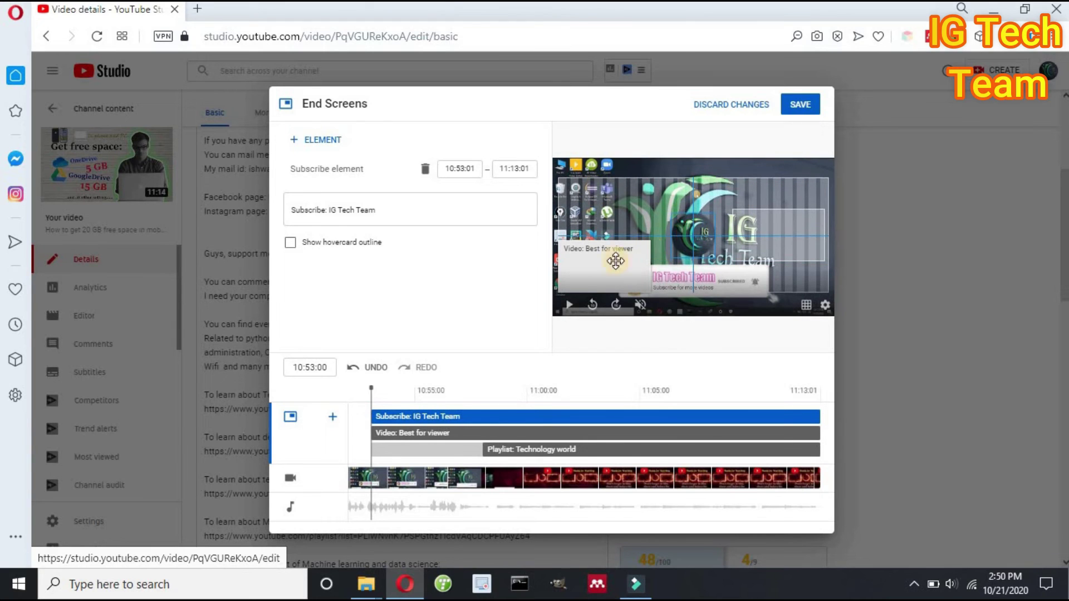
left_click_drag(594, 263, 595, 236)
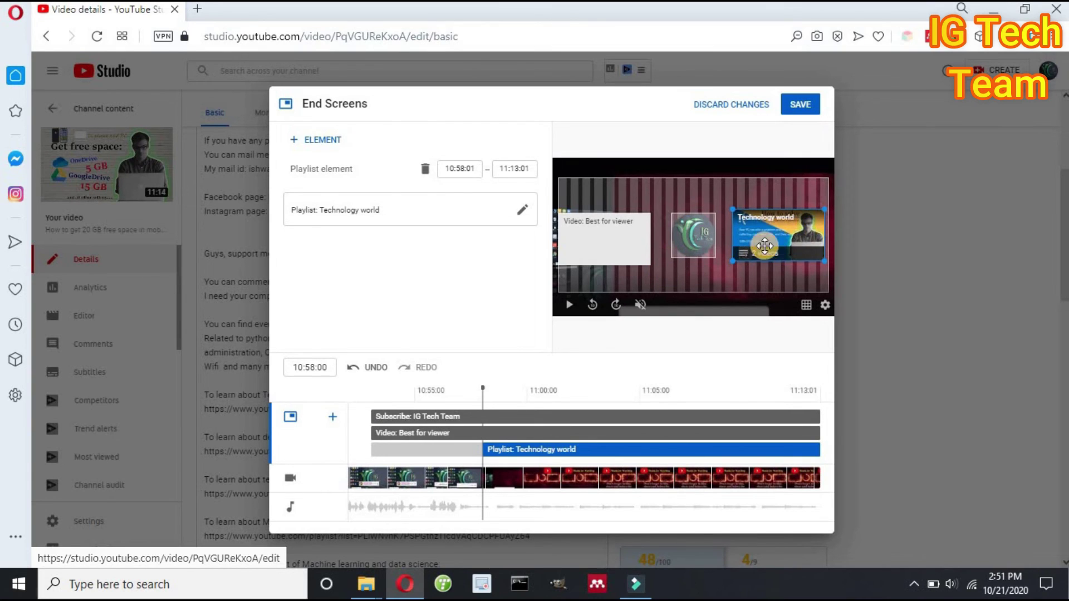
Set the Best for viewer video element's start time to 10:58:01.
left_click(605, 243)
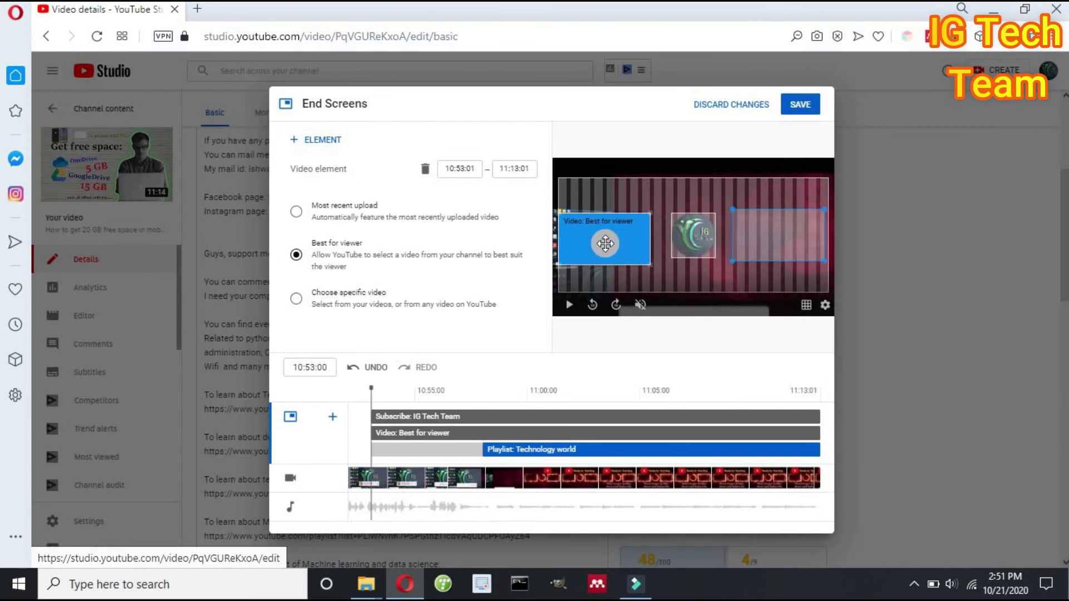
left_click(462, 169)
key("BackSpace")
type("8")
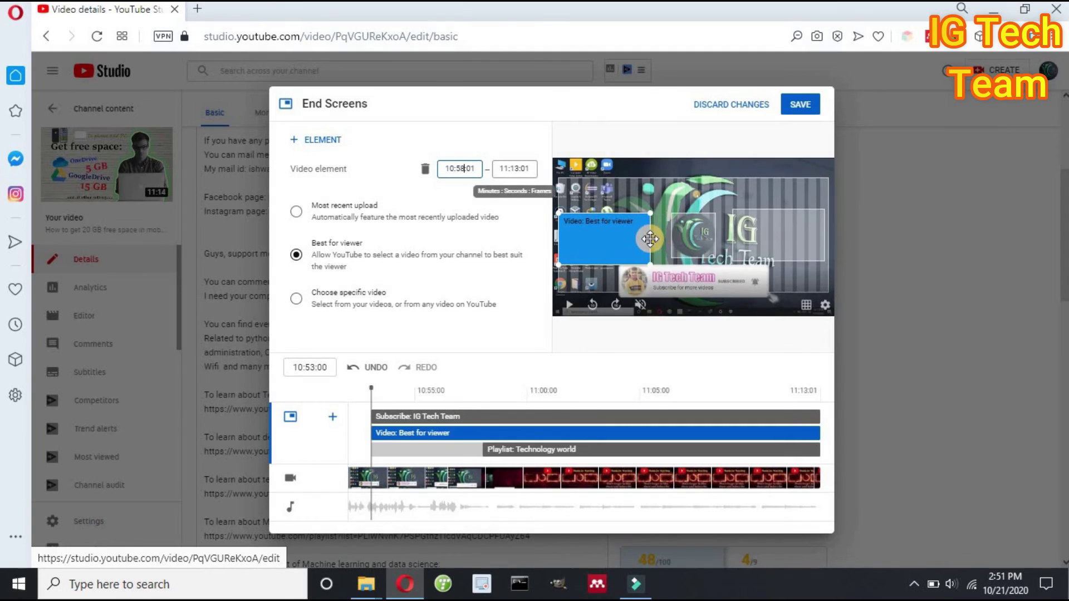
key("Return")
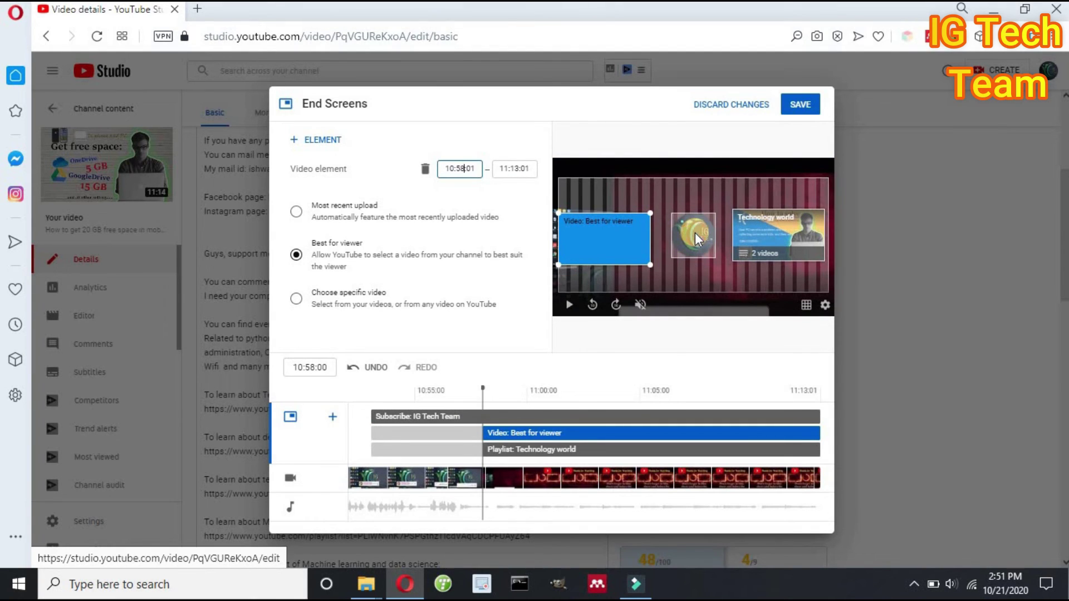
Set the subscribe element's start time to 10:58:01.
left_click(694, 232)
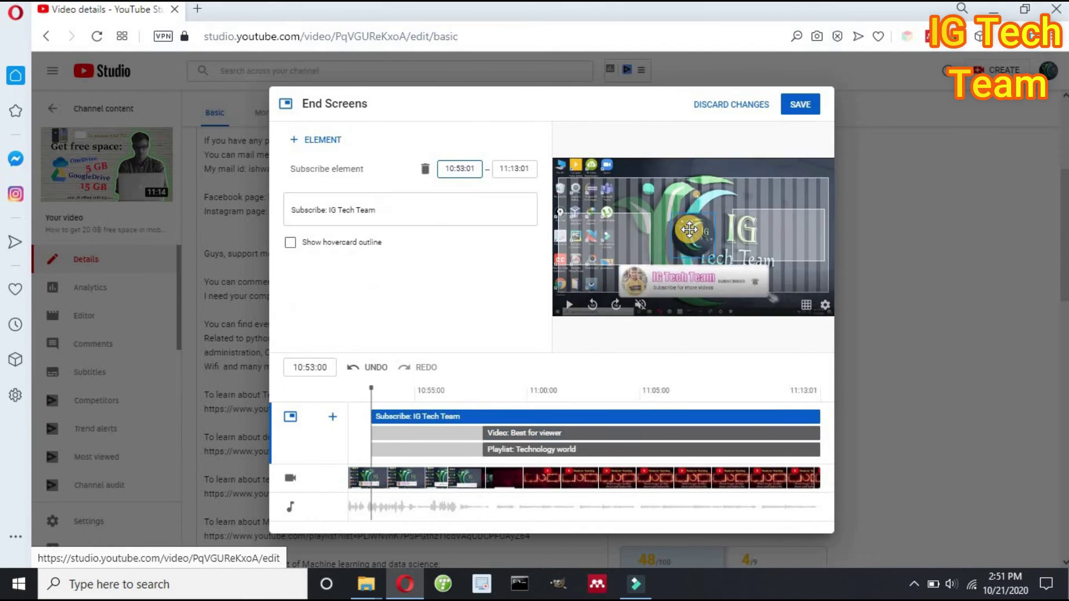
left_click(462, 168)
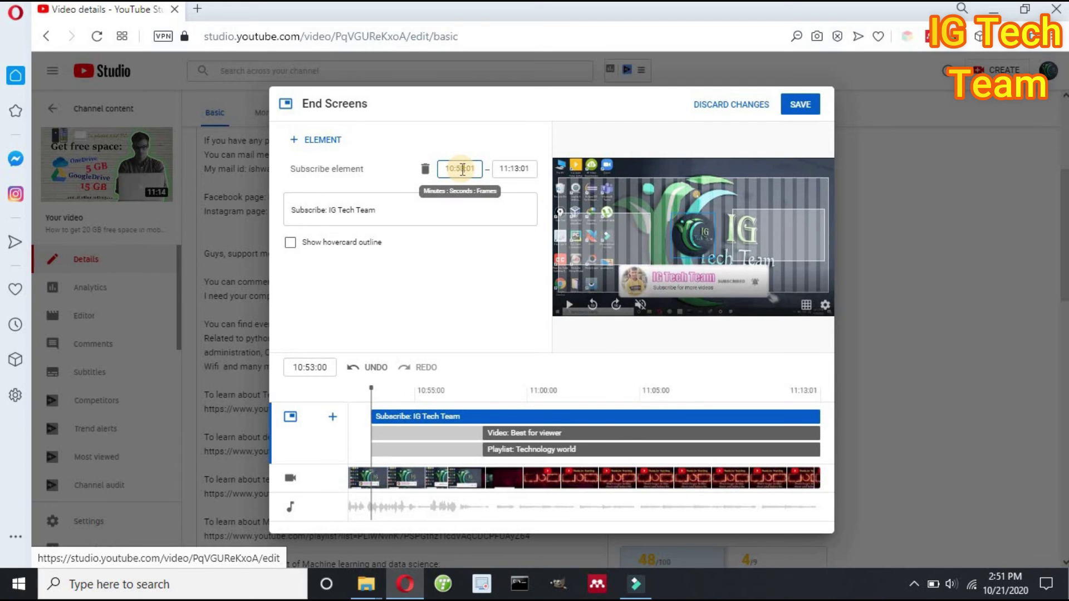
key("BackSpace")
type("8")
key("Return")
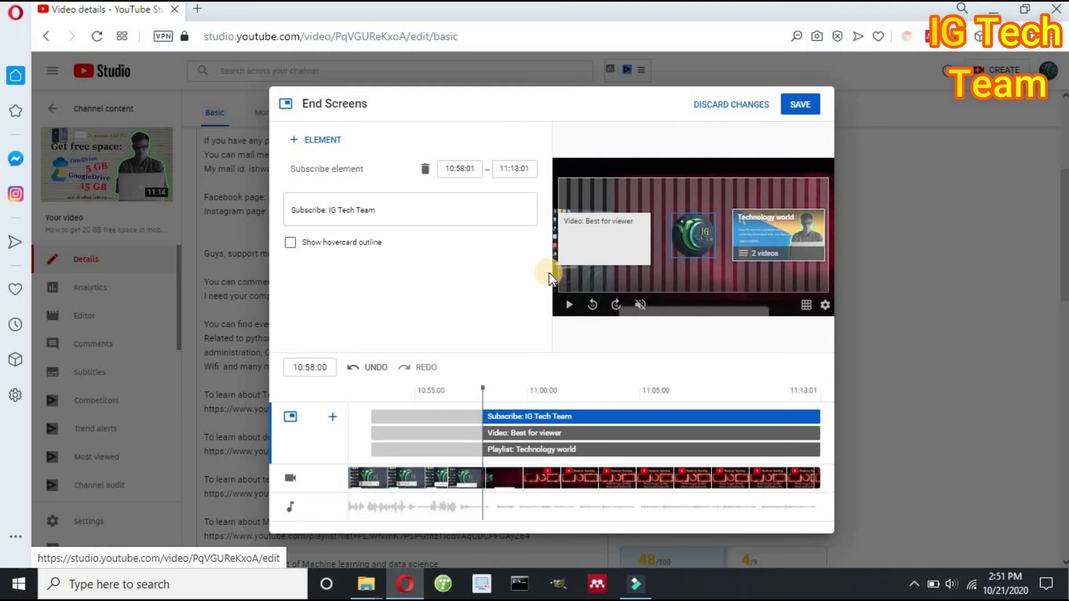
Preview the outro, nudge the video element slightly right into its frame, and save the end screen.
left_click(570, 306)
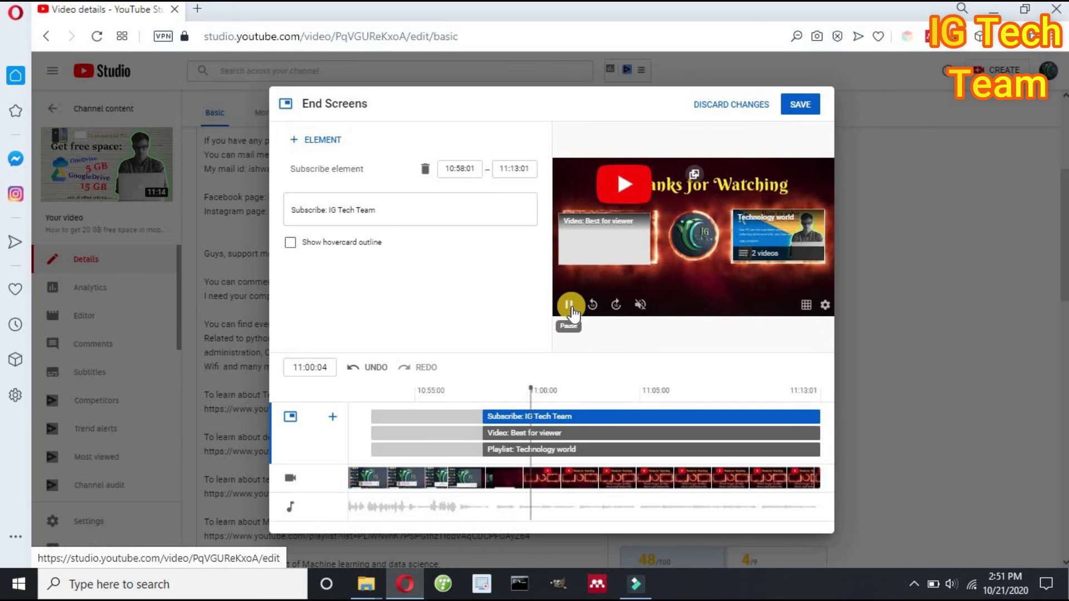
left_click(608, 237)
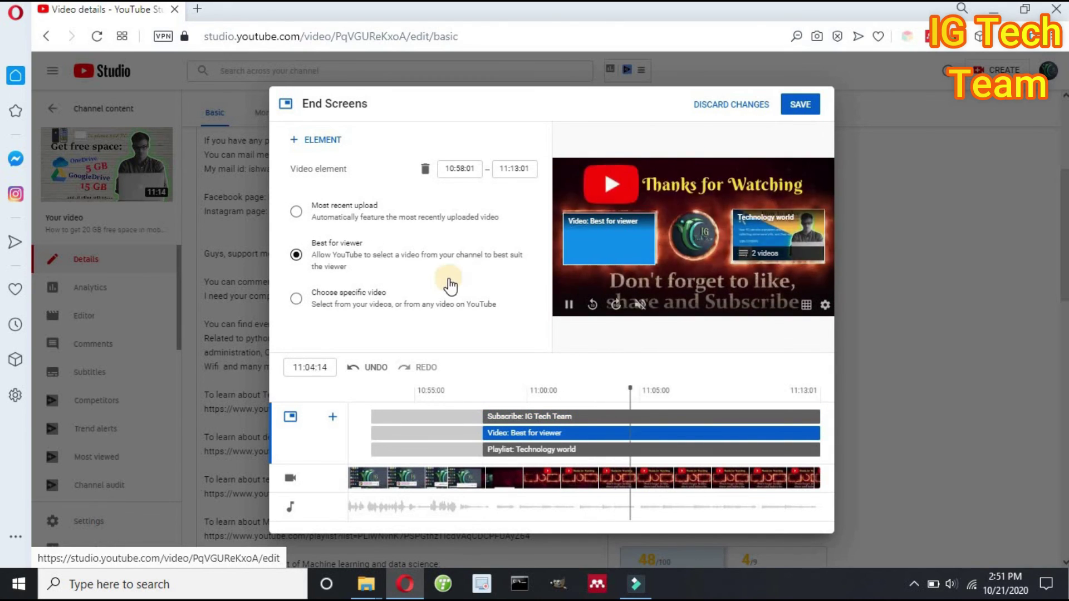
left_click(569, 305)
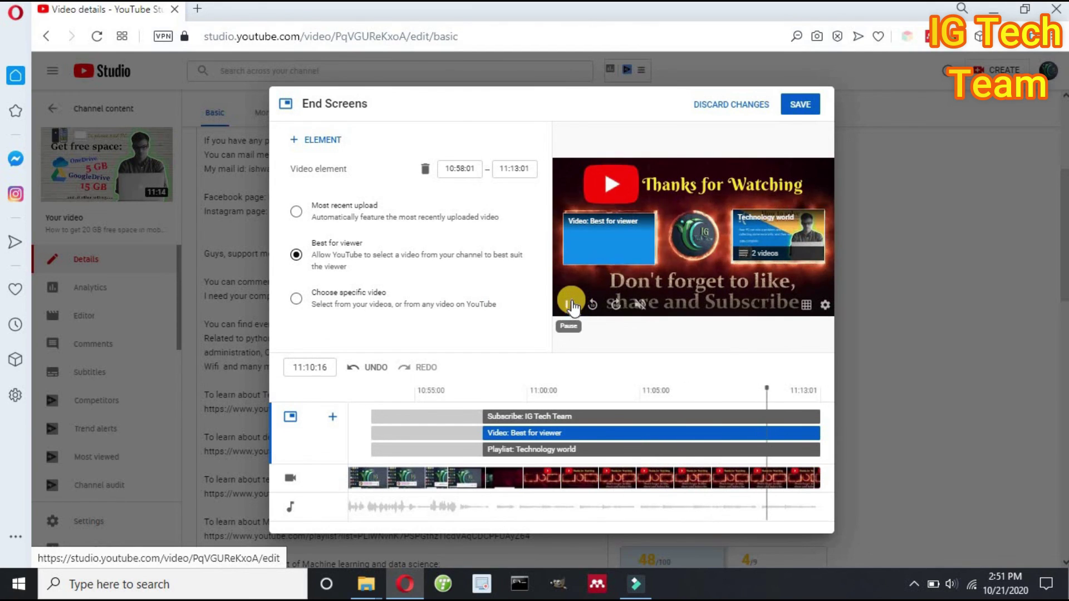
left_click(798, 106)
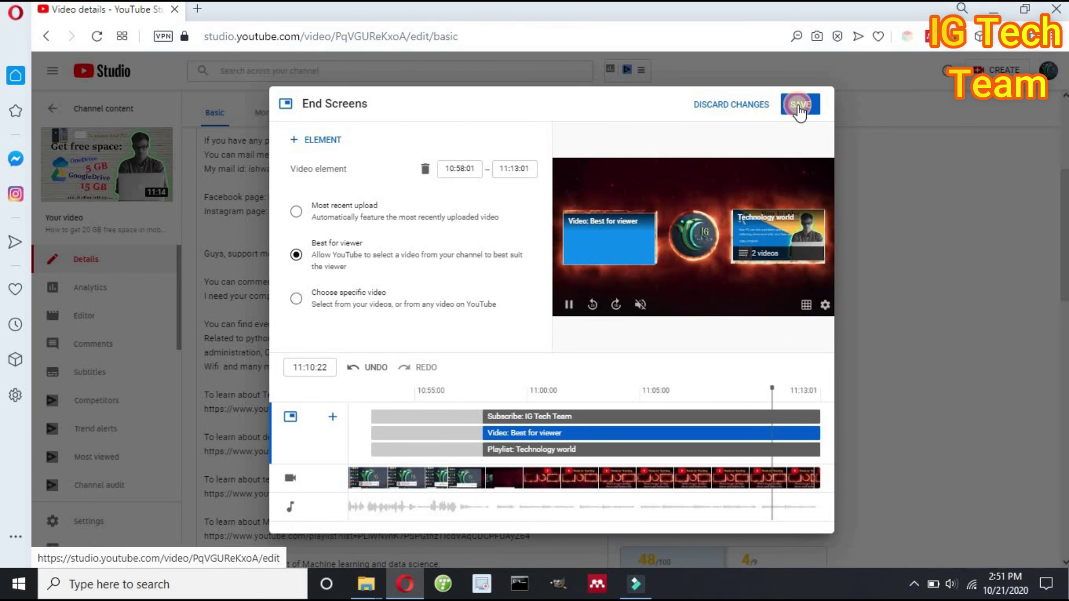